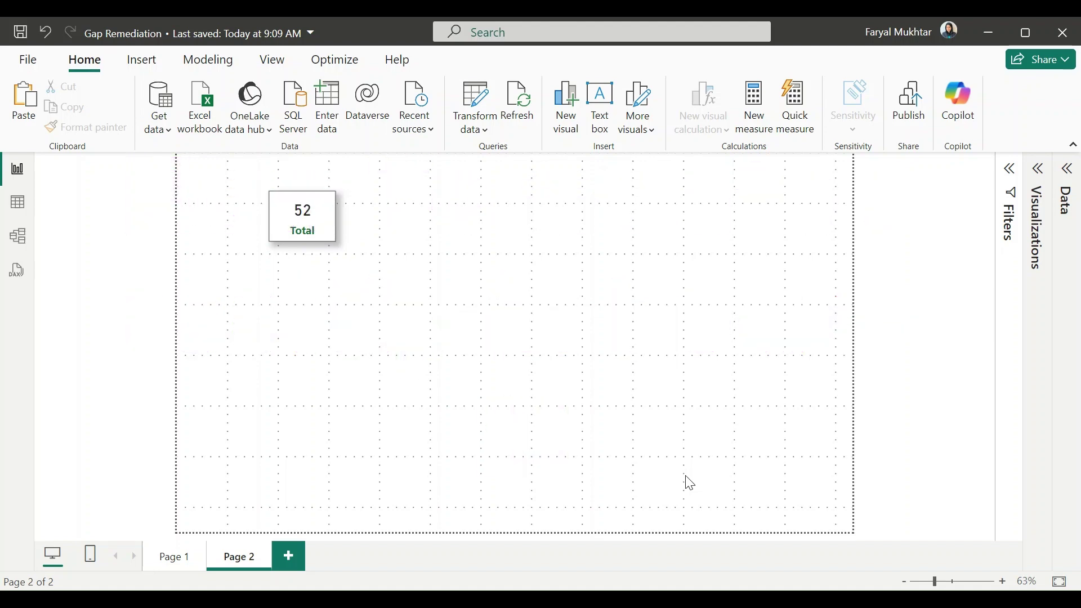
Step: Add a new blank report page and rename it from Page 3 to 'Tooltip 1'
{"action": "left_click", "coordinate": [334, 223]}
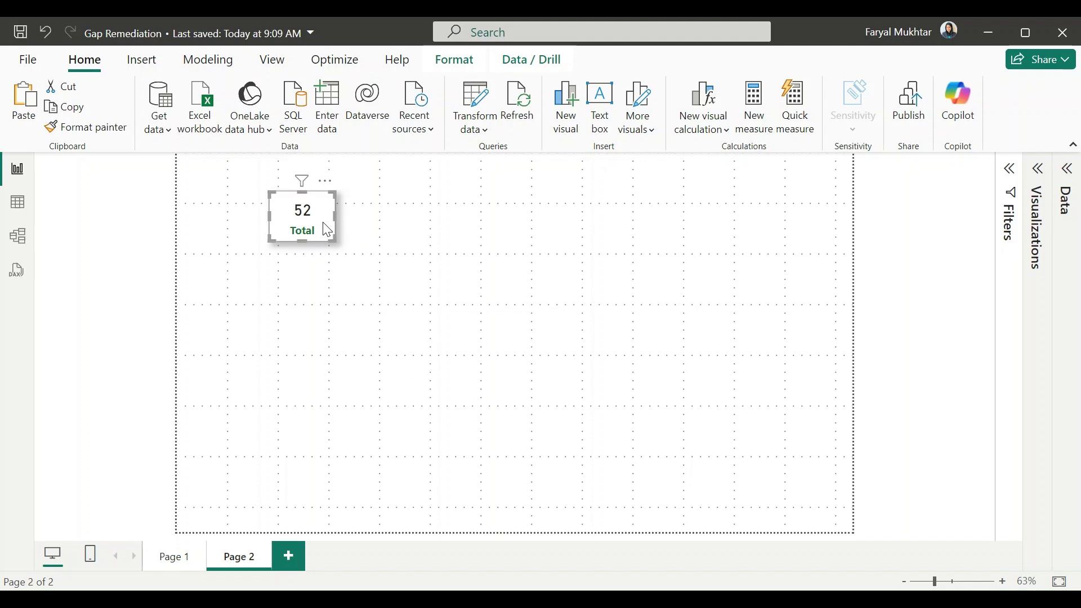
{"action": "left_click", "coordinate": [288, 562]}
{"action": "double_click", "coordinate": [298, 553]}
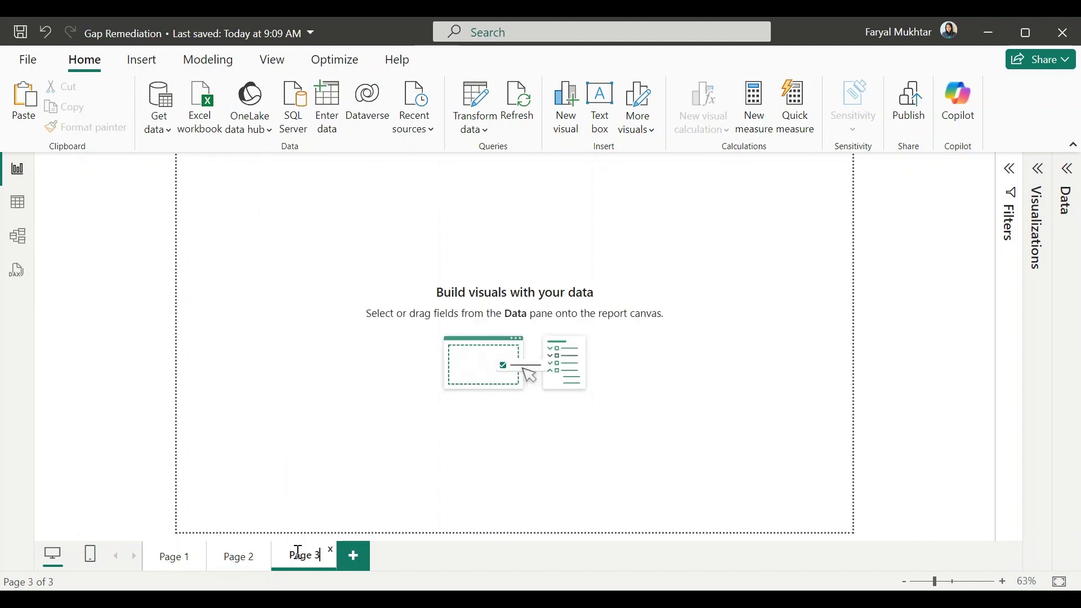
{"action": "key", "text": "BackSpace"}
{"action": "key", "text": "BackSpace"}
{"action": "key", "text": "BackSpace"}
{"action": "key", "text": "BackSpace"}
{"action": "key", "text": "BackSpace"}
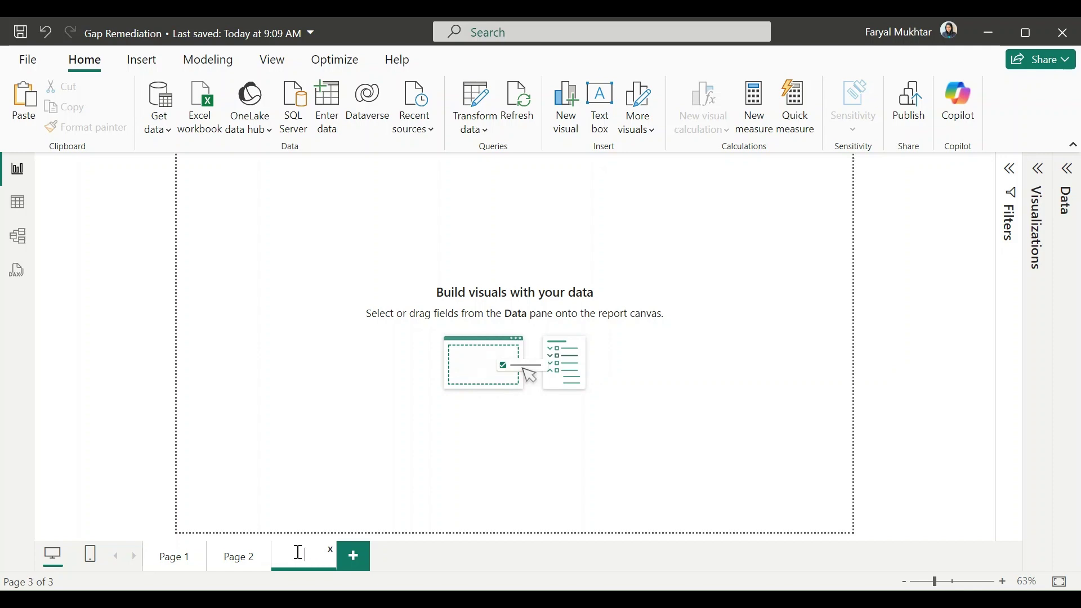
{"action": "type", "text": "Tooltip"}
{"action": "type", "text": " 1"}
{"action": "key", "text": "Return"}
Step: Set the Tooltip 1 page's canvas type to Tooltip for a 320 × 240 px canvas
{"action": "left_click", "coordinate": [1038, 168]}
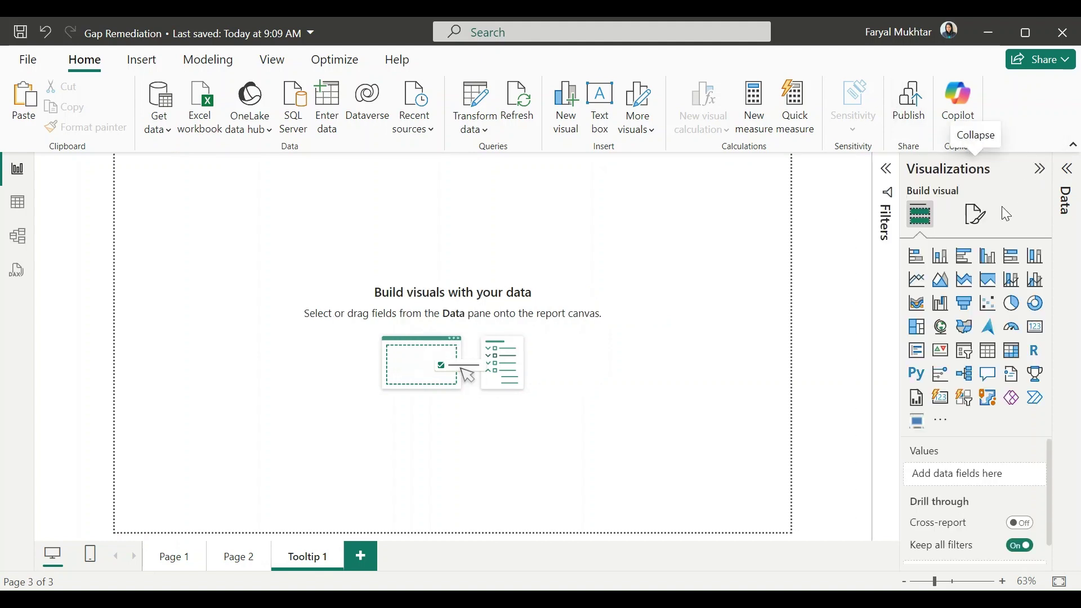
{"action": "left_click", "coordinate": [975, 218]}
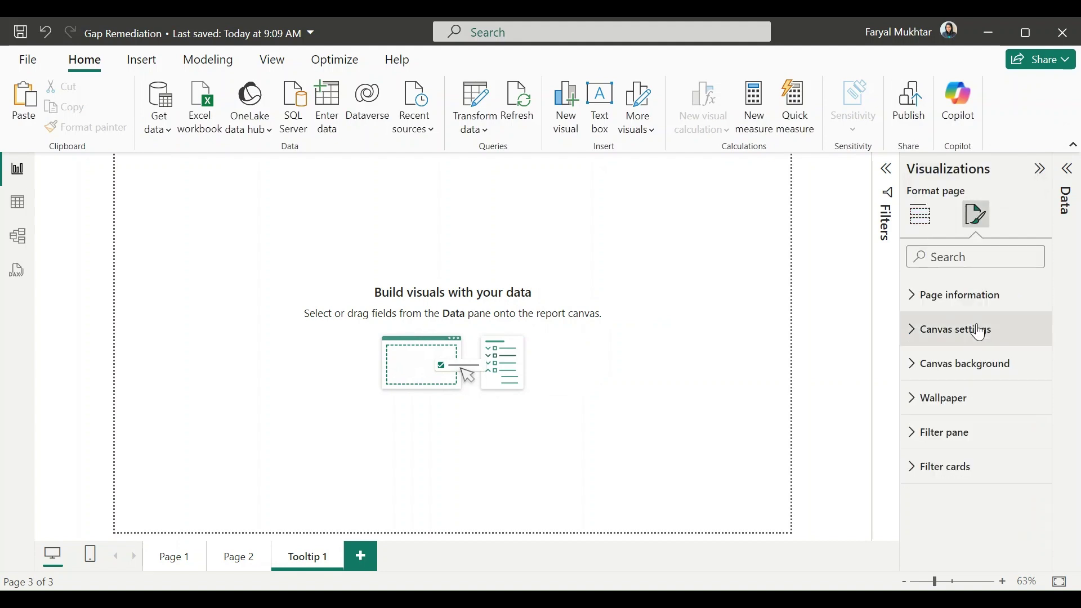
{"action": "left_click", "coordinate": [977, 330]}
{"action": "left_click", "coordinate": [980, 391]}
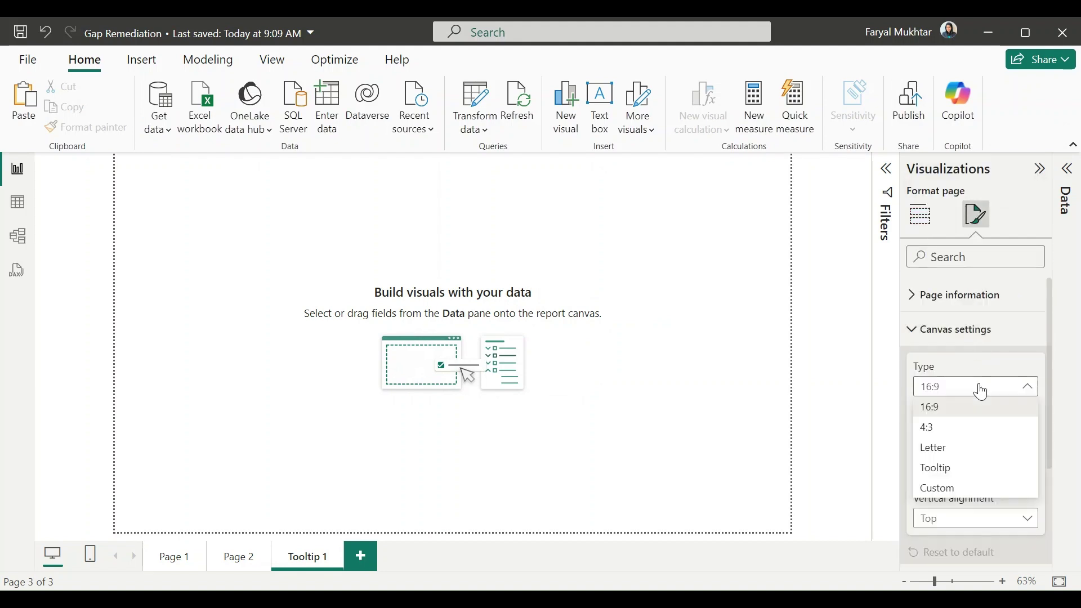
{"action": "left_click", "coordinate": [966, 473]}
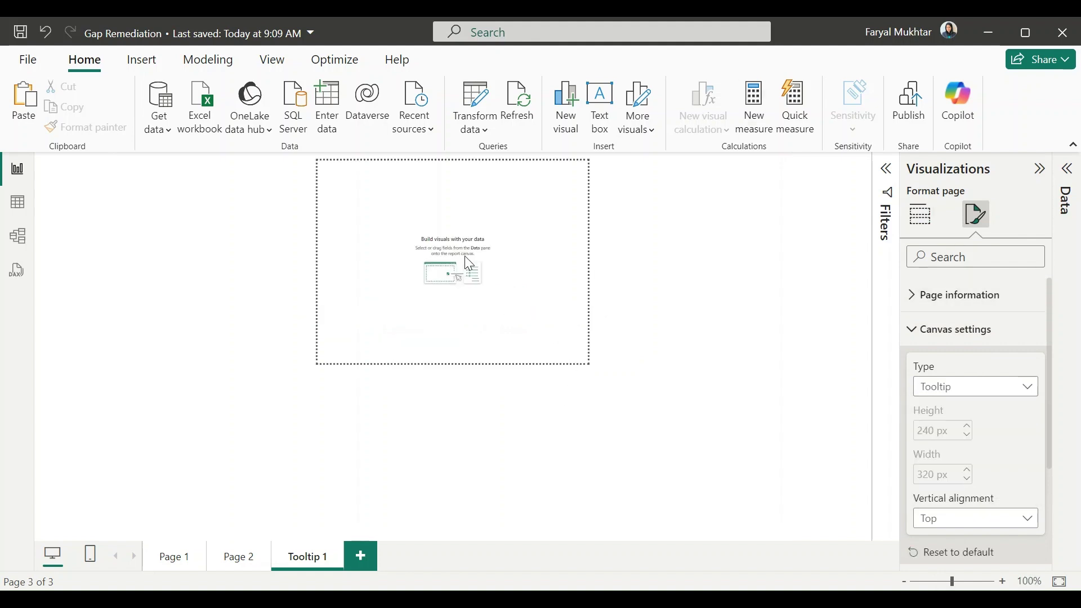
{"action": "left_click", "coordinate": [1039, 168]}
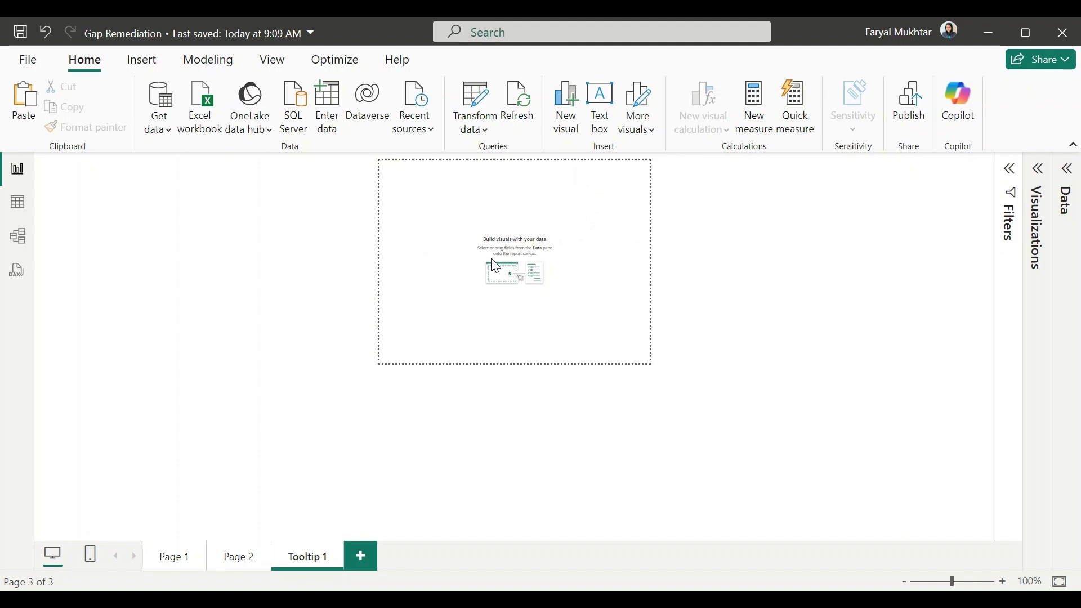
Step: Insert a text box reading 'This is a tooltip.' on the tooltip canvas
{"action": "left_click", "coordinate": [607, 94]}
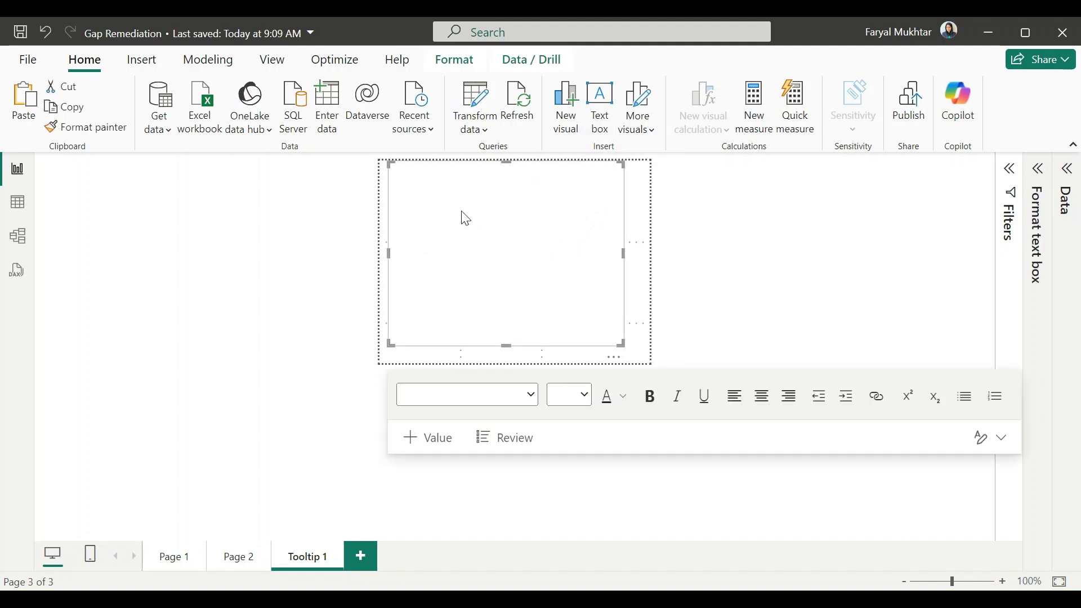
{"action": "type", "text": "This "}
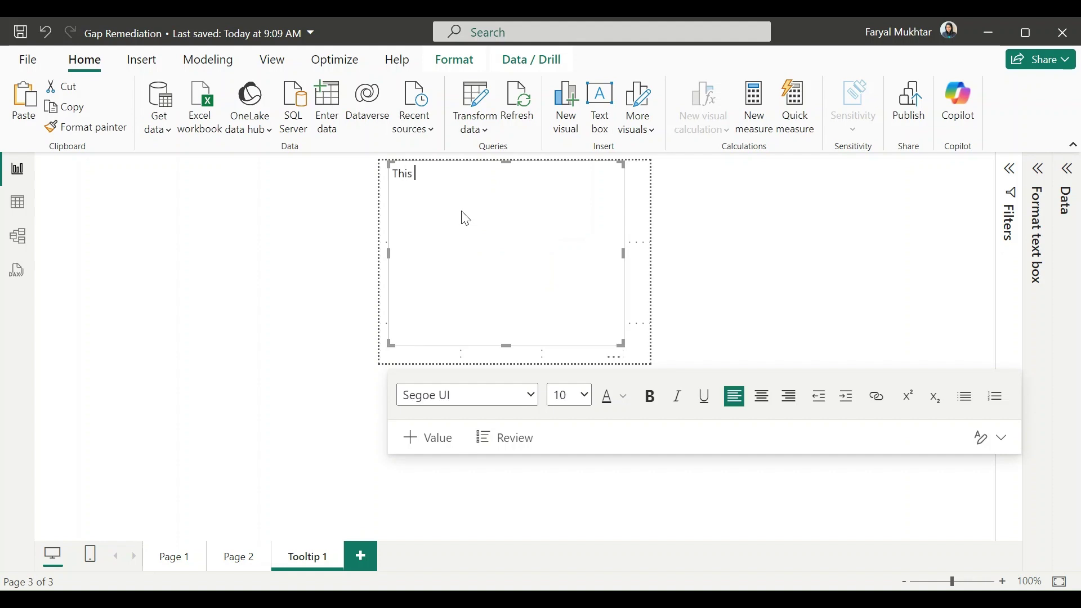
{"action": "type", "text": "is a to"}
{"action": "type", "text": "oltip."}
{"action": "left_click", "coordinate": [730, 225]}
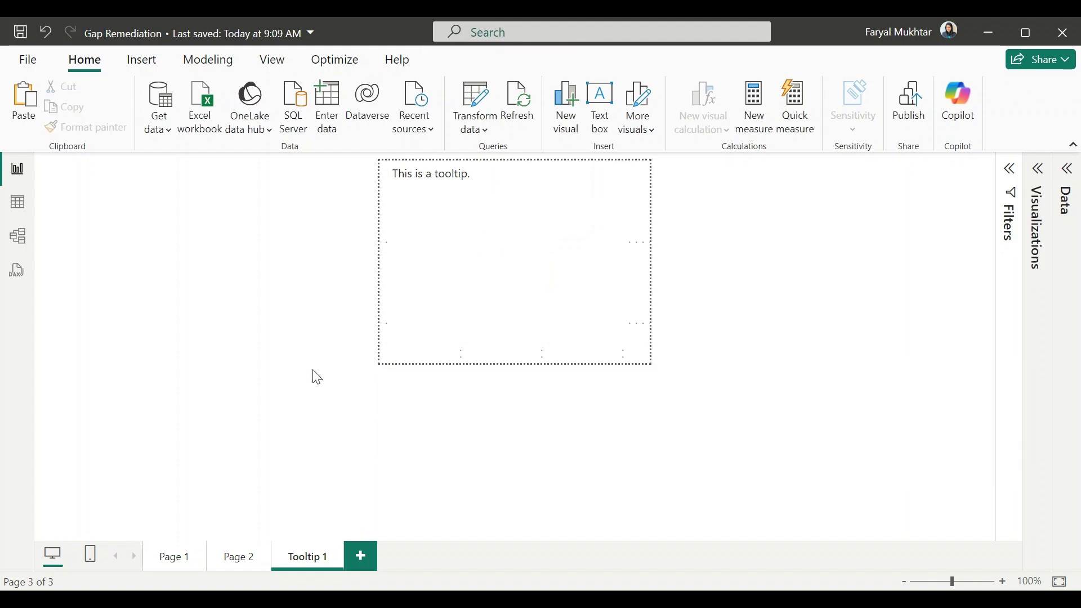
Step: On Page 2, set the 52 Total card's Tooltips page option to Tooltip 1
{"action": "left_click", "coordinate": [237, 559]}
{"action": "mouse_move", "coordinate": [303, 217]}
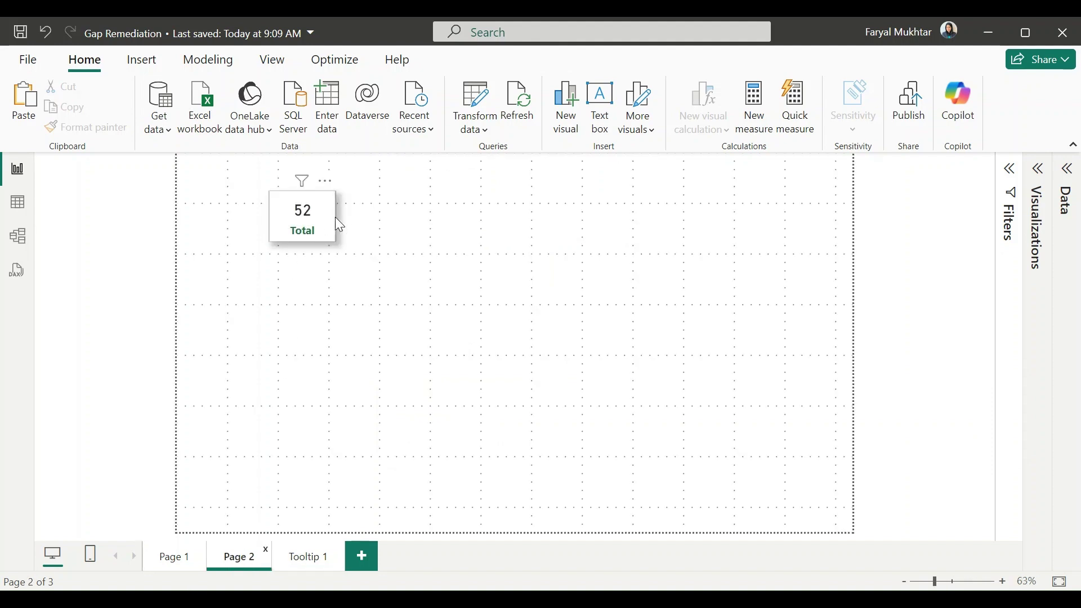
{"action": "left_click", "coordinate": [336, 220]}
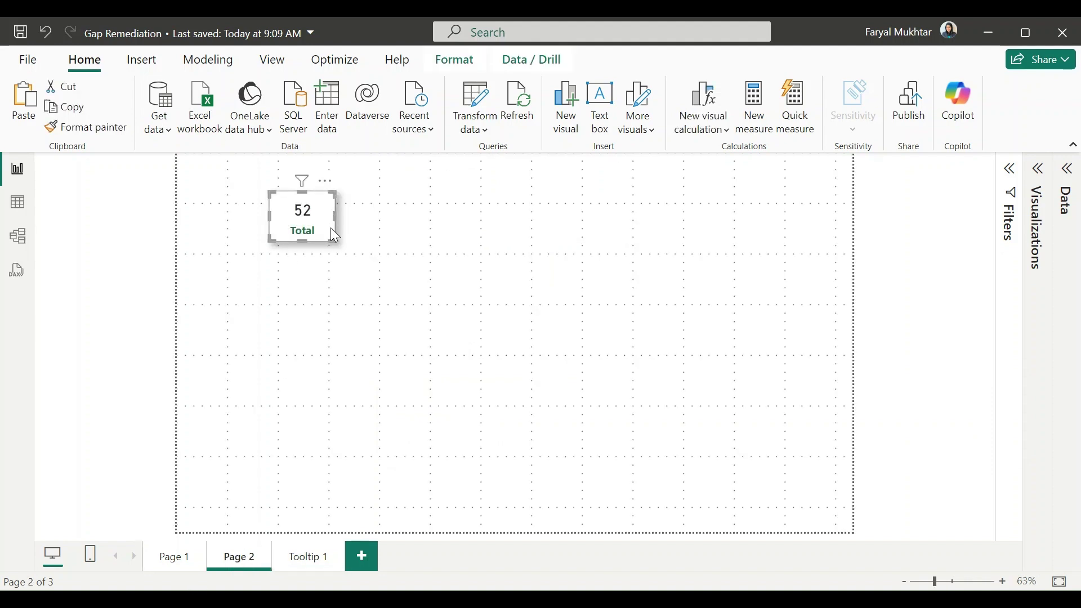
{"action": "left_click", "coordinate": [1039, 170]}
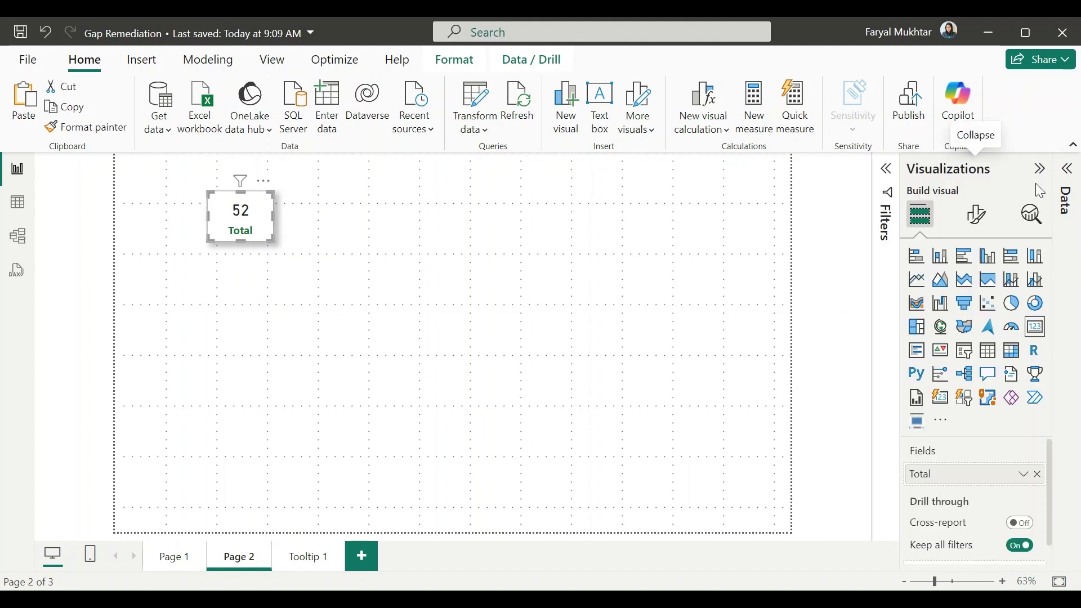
{"action": "left_click", "coordinate": [974, 216]}
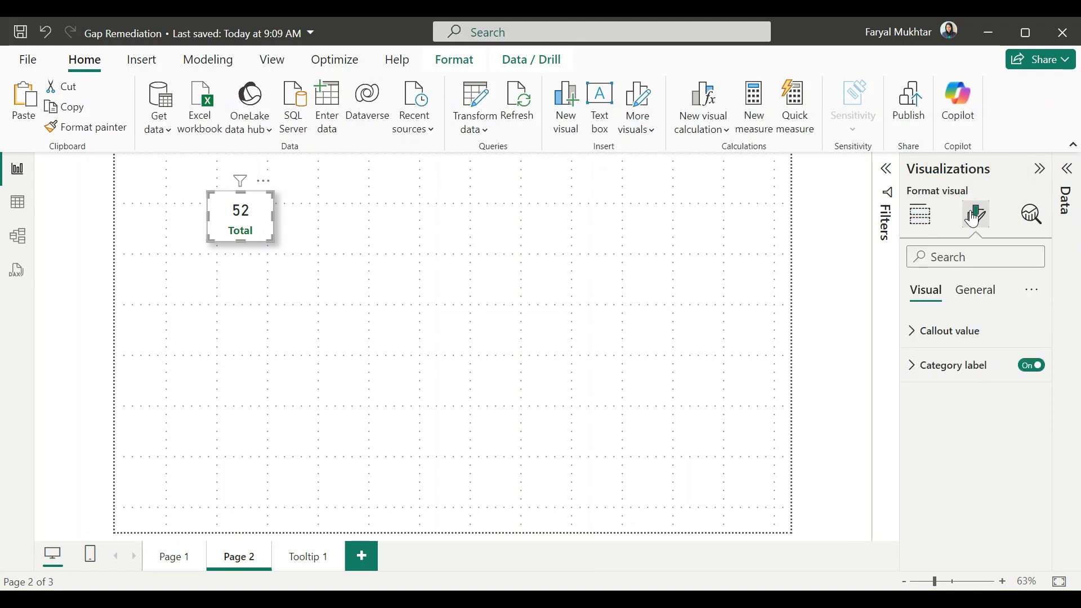
{"action": "left_click", "coordinate": [979, 292]}
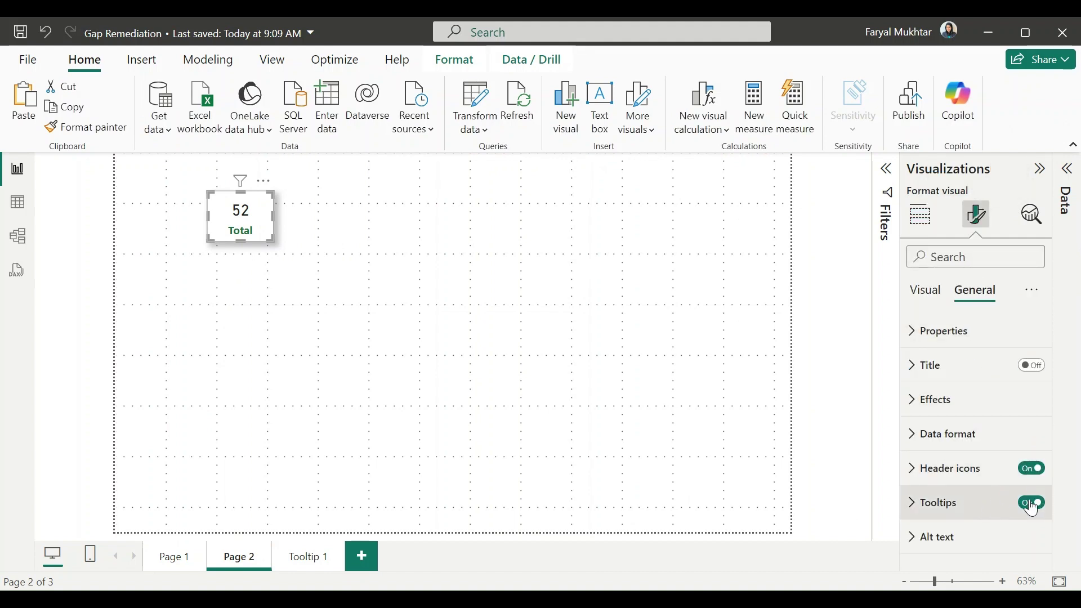
{"action": "left_click", "coordinate": [987, 504]}
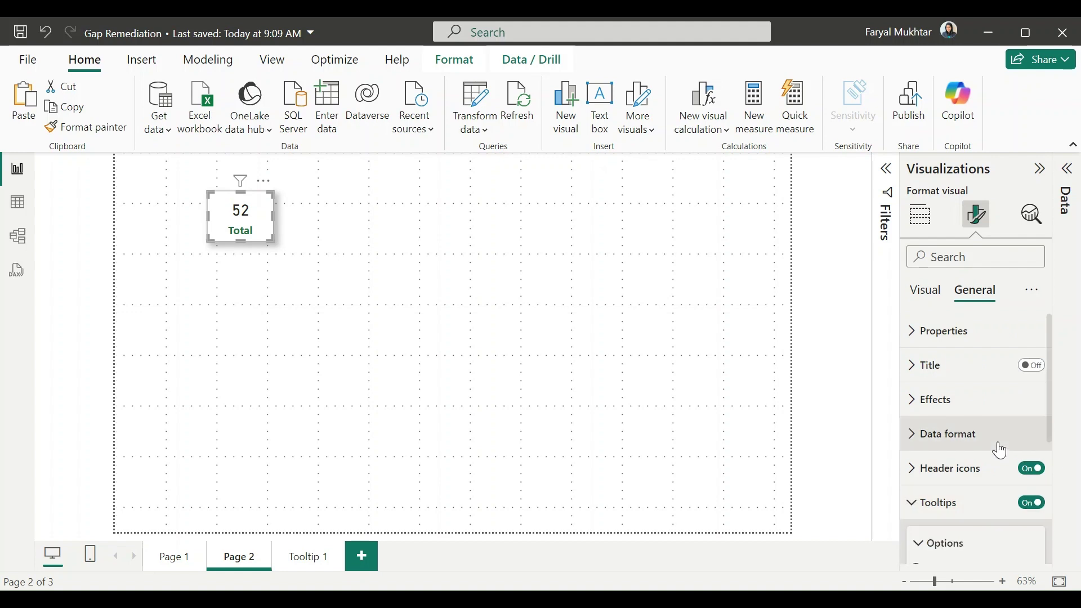
{"action": "scroll", "coordinate": [997, 449], "scroll_direction": "down", "scroll_amount": 3}
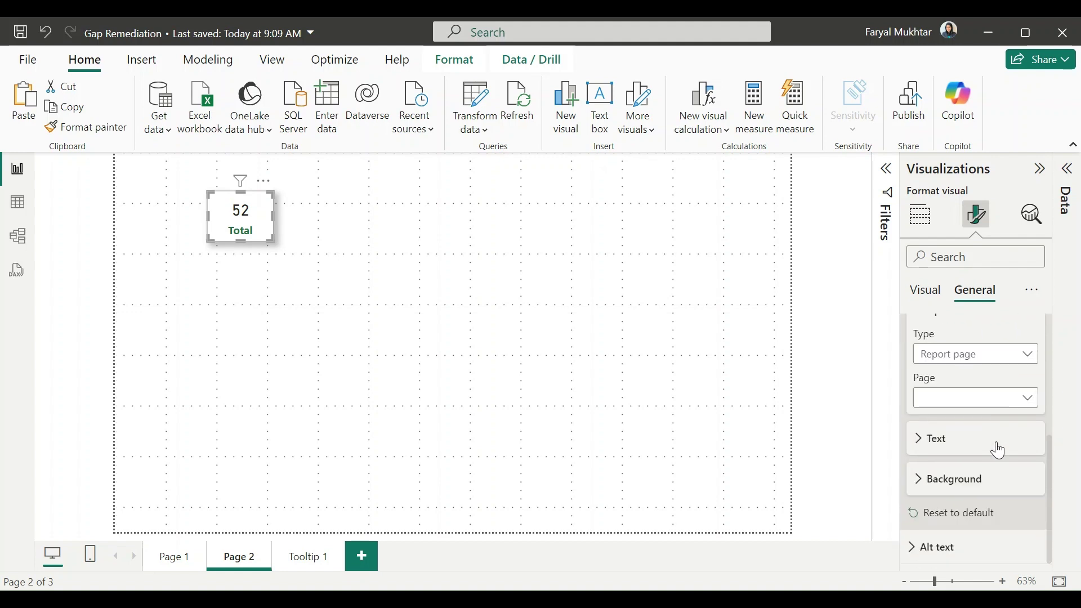
{"action": "left_click", "coordinate": [1003, 398]}
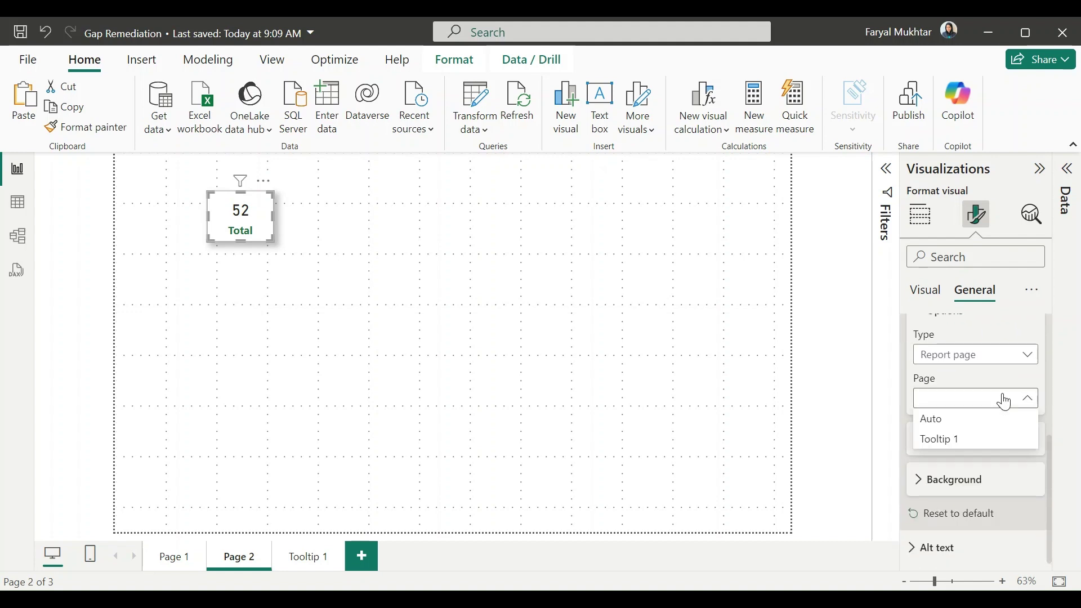
{"action": "left_click", "coordinate": [985, 440]}
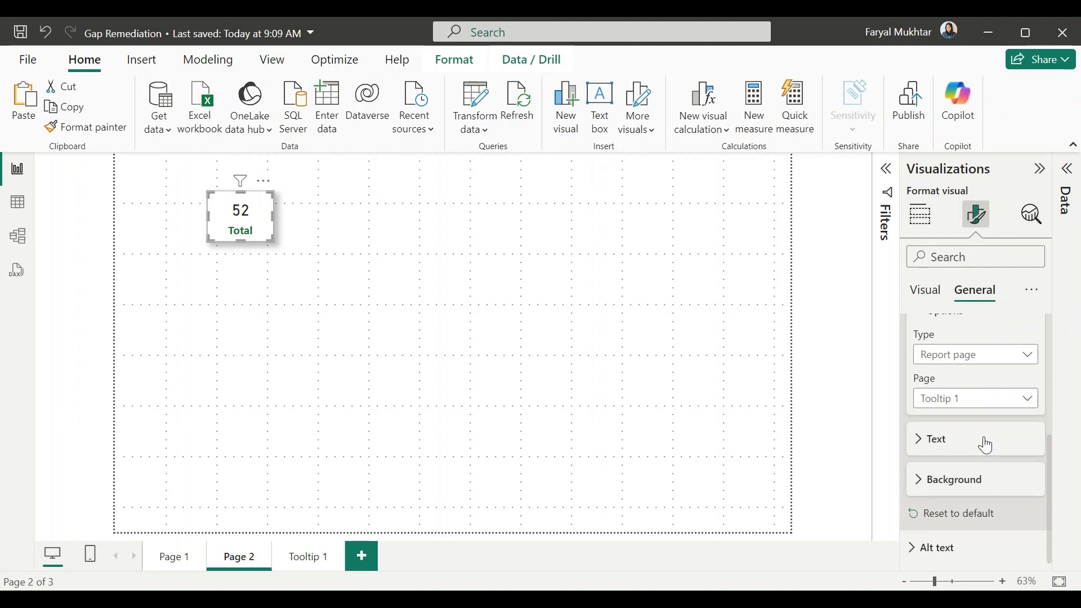
Step: Collapse the Visualizations pane to widen the Page 2 canvas around the card
{"action": "left_click", "coordinate": [1039, 170]}
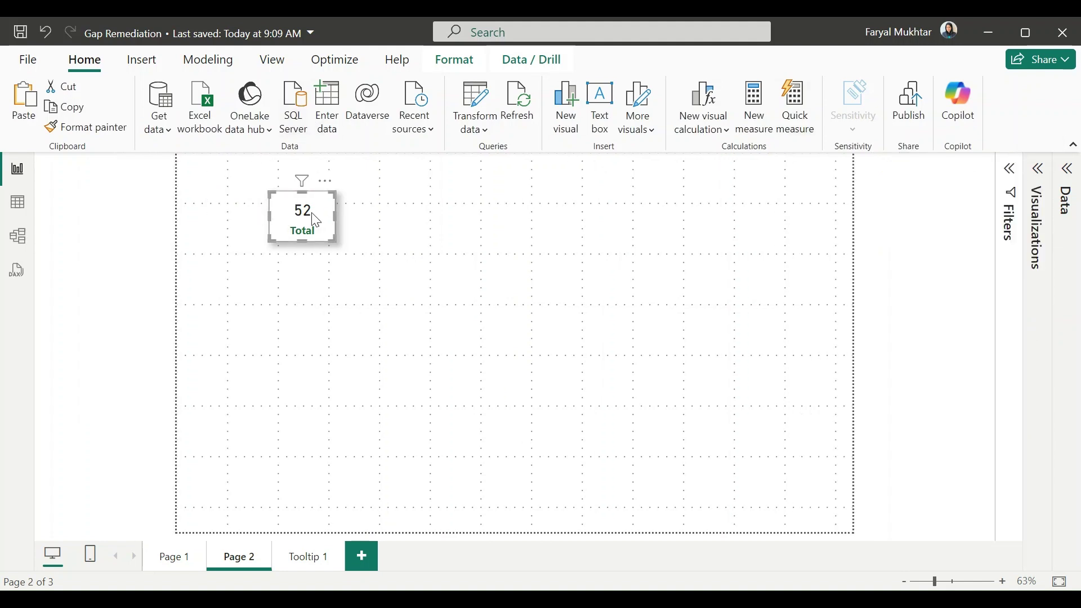